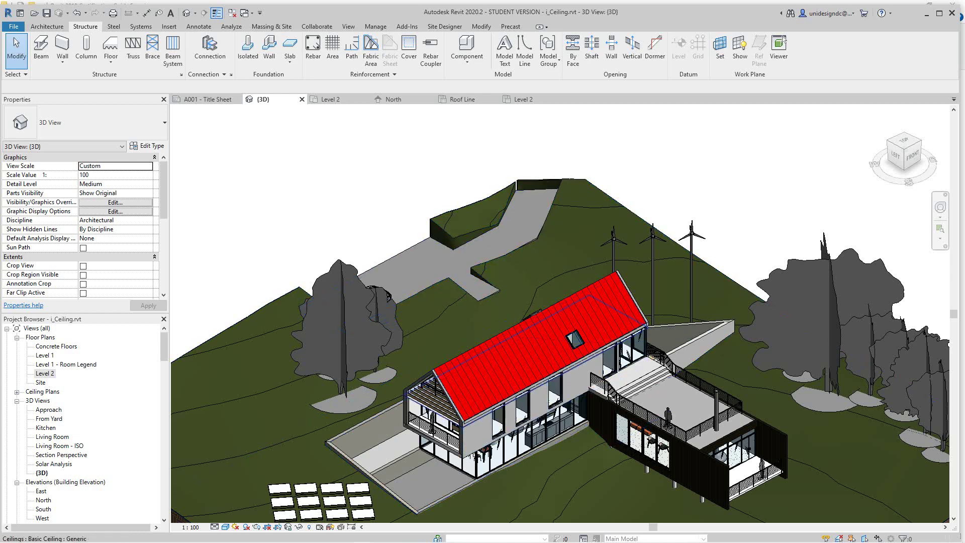
# Step: Examine the house's gable end from several angles, focusing on the ceiling beams beneath the pitched roof
pyautogui.scroll(4, 645, 493)
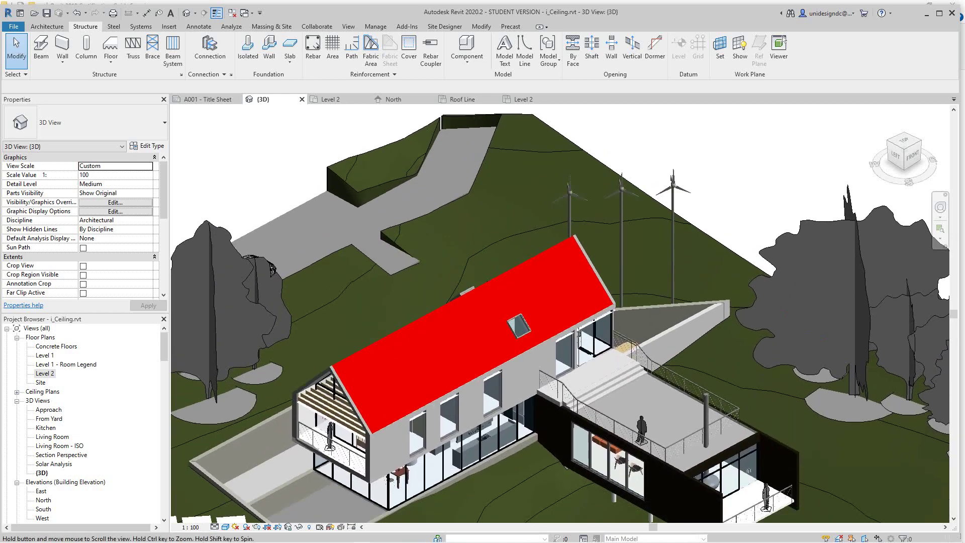
pyautogui.scroll(2, 408, 418)
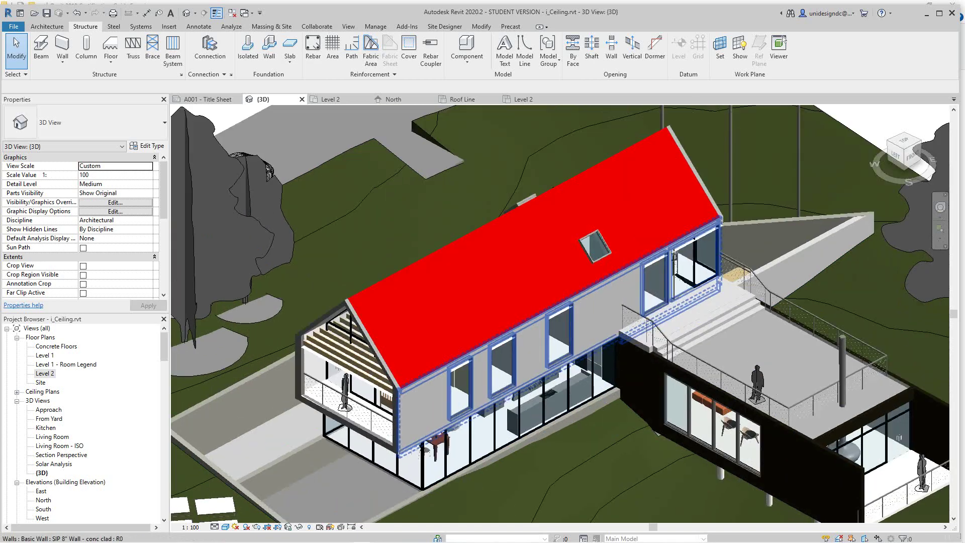
pyautogui.scroll(4, 365, 402)
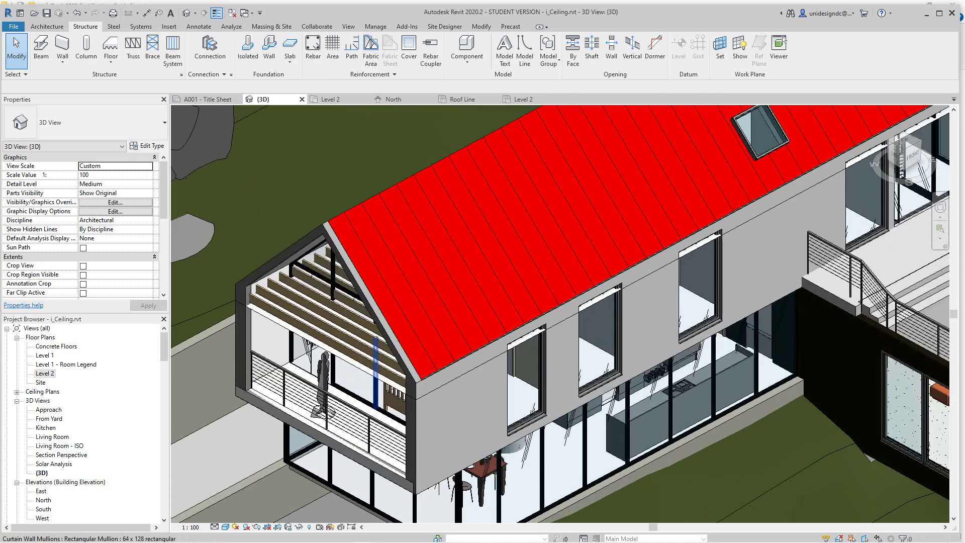
pyautogui.moveTo(384, 382); pyautogui.dragTo(388, 390, button='middle')
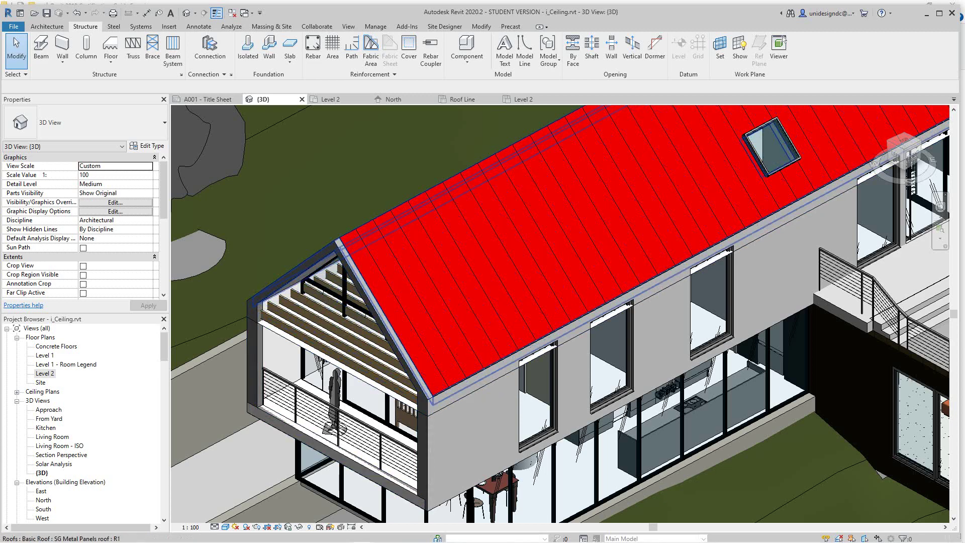
pyautogui.keyDown('shift'); pyautogui.moveTo(387, 395); pyautogui.dragTo(350, 315, button='middle'); pyautogui.keyUp('shift')
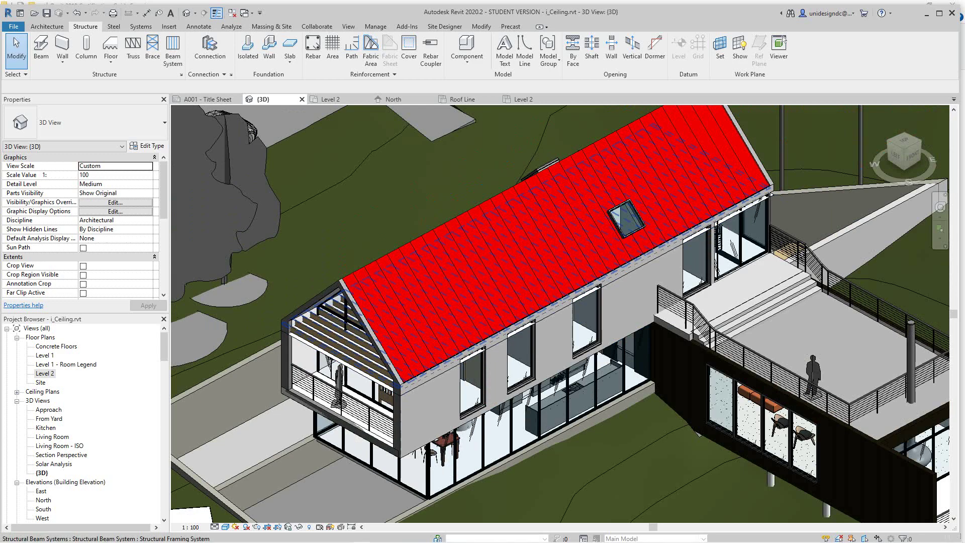
pyautogui.keyDown('shift'); pyautogui.moveTo(367, 371); pyautogui.dragTo(374, 354, button='middle'); pyautogui.keyUp('shift')
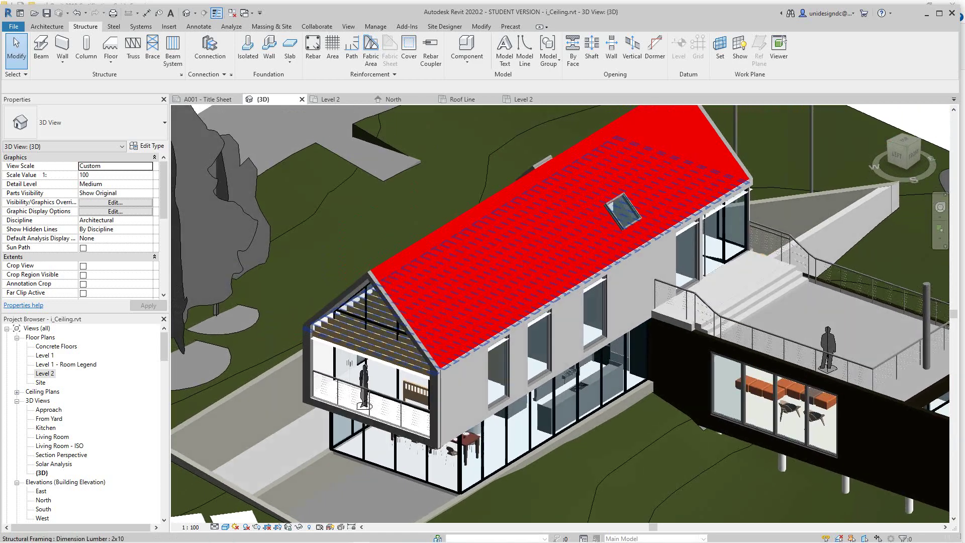
pyautogui.scroll(2, 372, 353)
pyautogui.scroll(3, 382, 347)
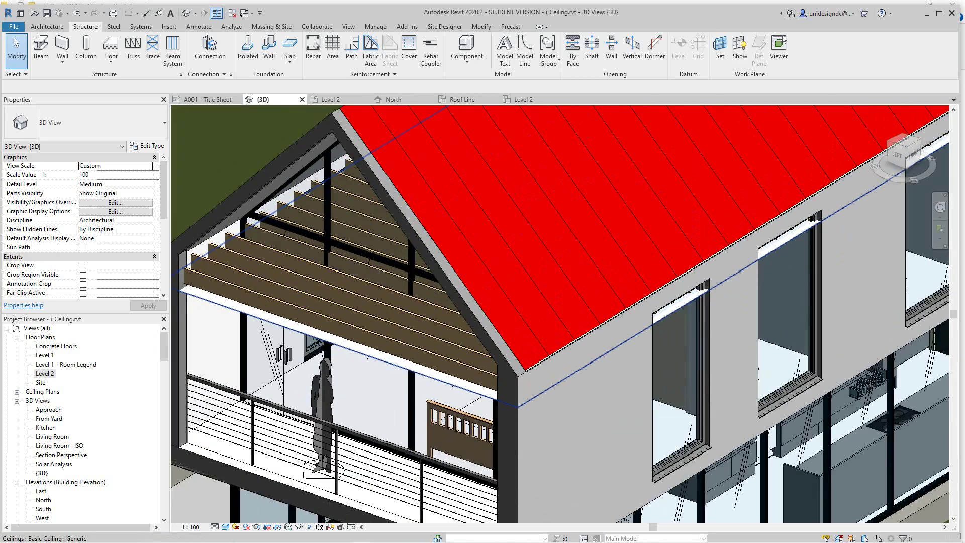
pyautogui.scroll(3, 385, 352)
pyautogui.keyDown('shift'); pyautogui.moveTo(384, 351); pyautogui.dragTo(372, 392, button='middle'); pyautogui.keyUp('shift')
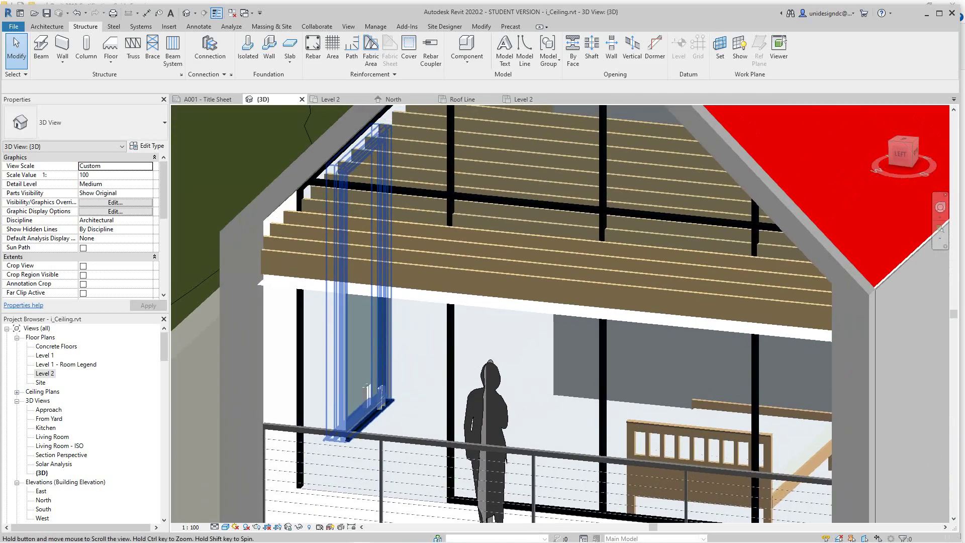
pyautogui.keyDown('shift'); pyautogui.moveTo(403, 252); pyautogui.dragTo(440, 214, button='middle'); pyautogui.keyUp('shift')
pyautogui.keyDown('shift'); pyautogui.moveTo(523, 252); pyautogui.dragTo(539, 320, button='middle'); pyautogui.keyUp('shift')
pyautogui.scroll(-2, 452, 306)
pyautogui.scroll(-4, 436, 327)
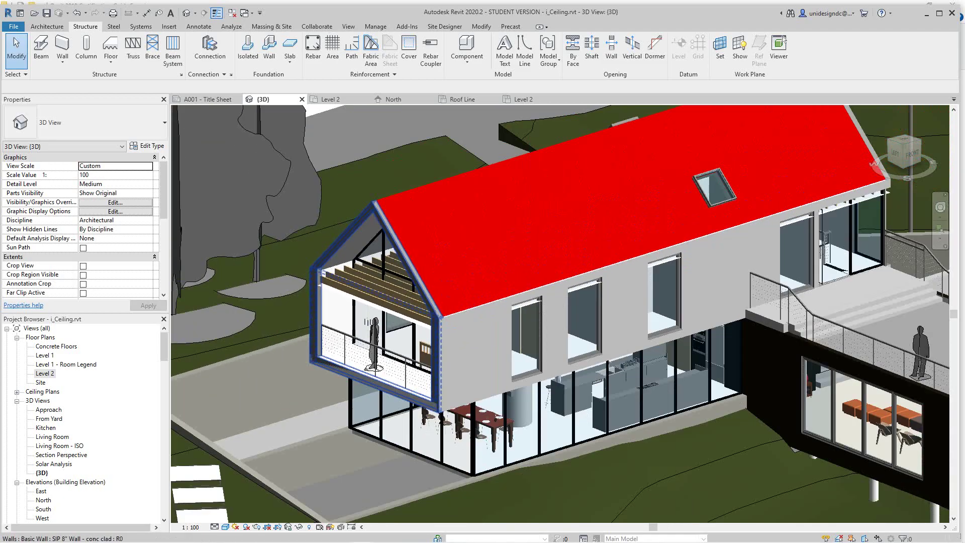
pyautogui.keyDown('shift'); pyautogui.moveTo(436, 327); pyautogui.dragTo(427, 363, button='middle'); pyautogui.keyUp('shift')
pyautogui.scroll(-1, 455, 346)
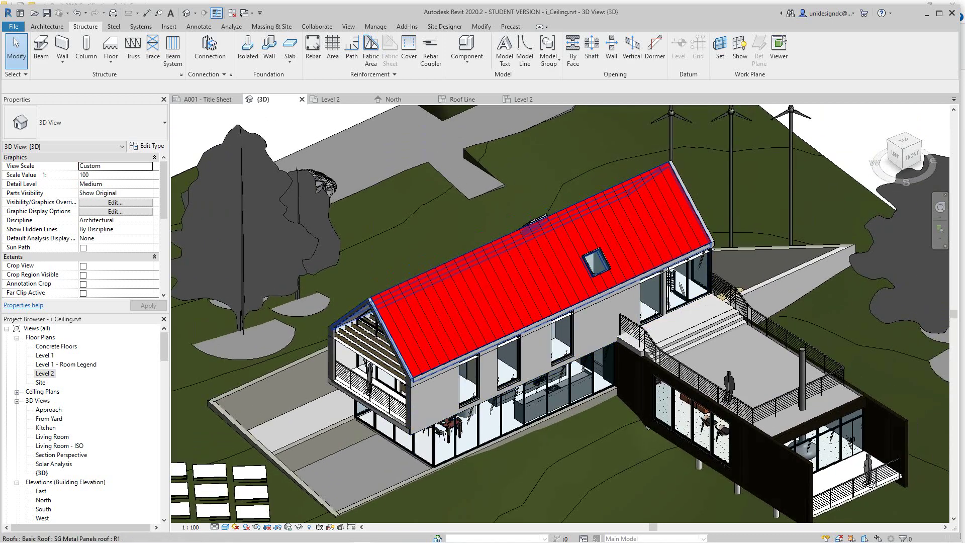
# Step: Temporarily hide the pitched metal panel roof element in the 3D view
pyautogui.click(456, 347)
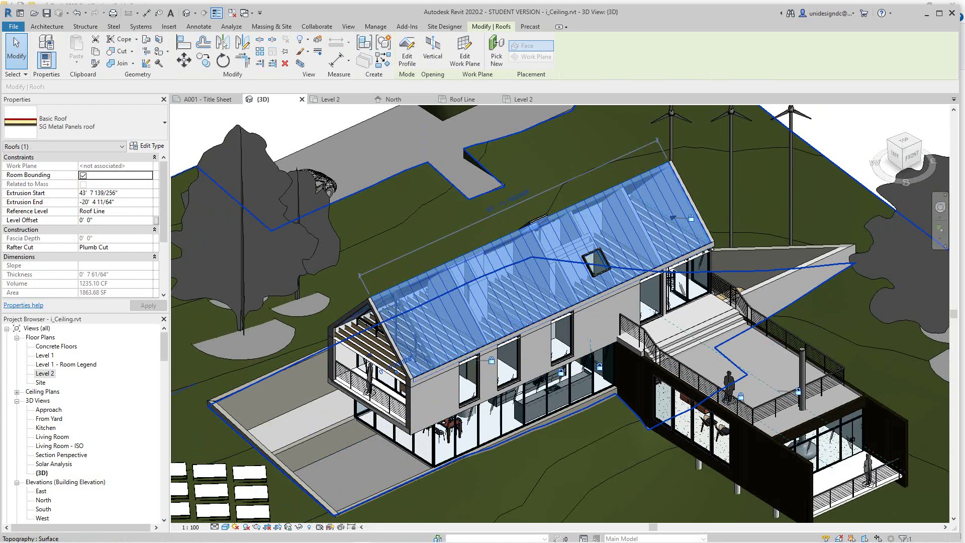
pyautogui.click(299, 527)
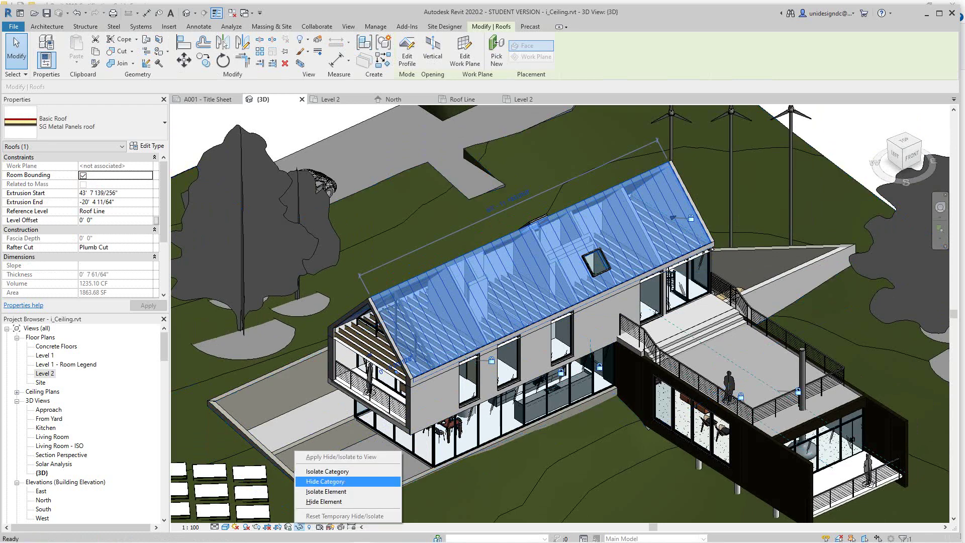
pyautogui.click(324, 502)
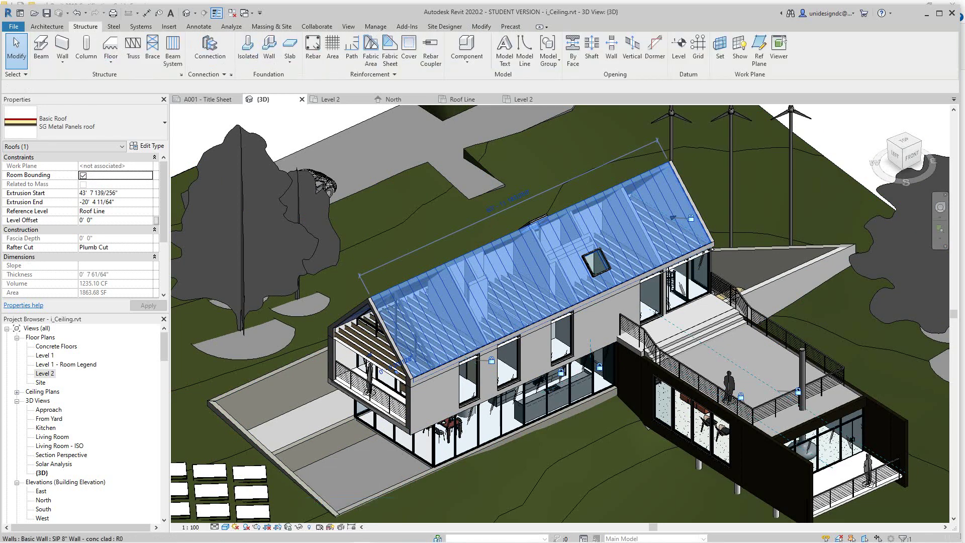
# Step: Examine the exposed ceiling beam system, trusses and partition walls along the full length of the upper floor
pyautogui.scroll(2, 443, 361)
pyautogui.scroll(2, 367, 402)
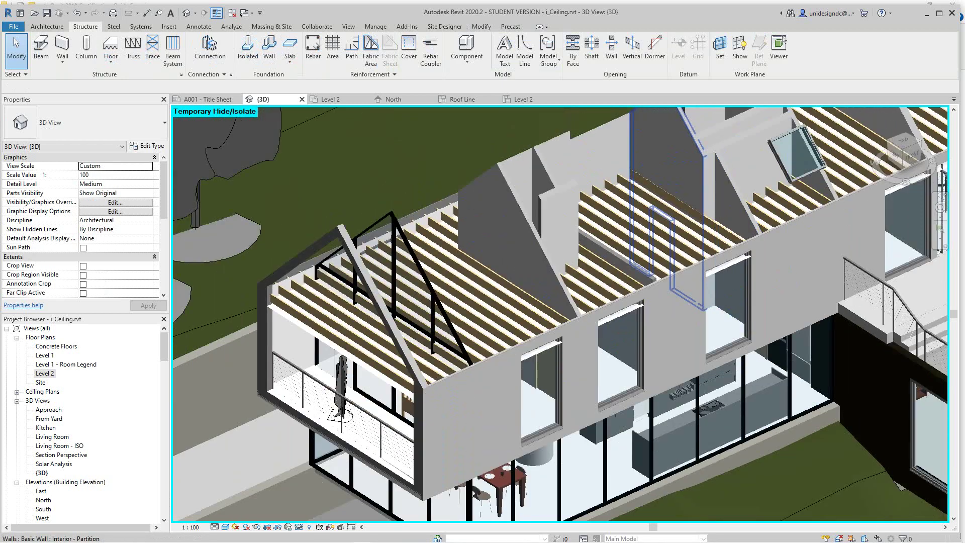
pyautogui.scroll(-2, 638, 246)
pyautogui.moveTo(639, 247); pyautogui.dragTo(577, 268, button='middle')
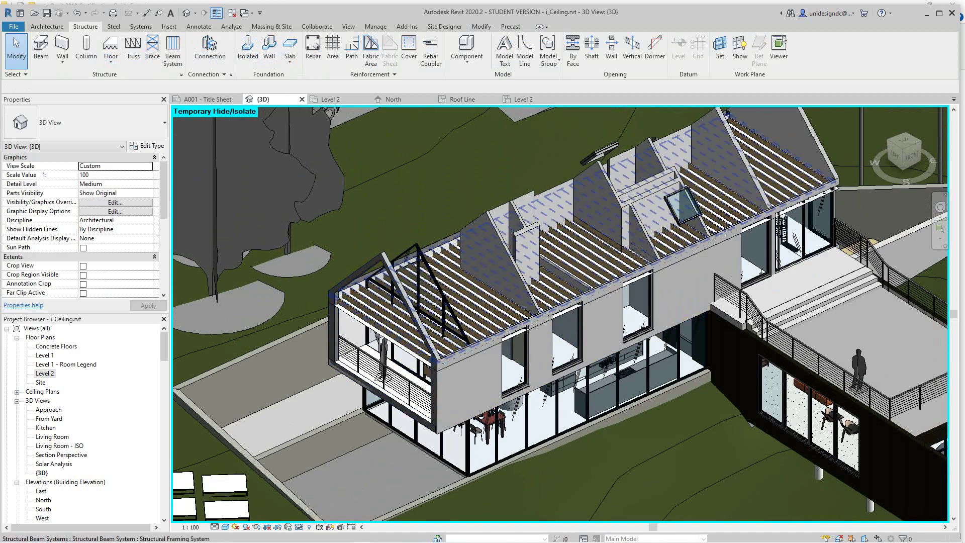
pyautogui.scroll(3, 397, 367)
pyautogui.scroll(2, 385, 352)
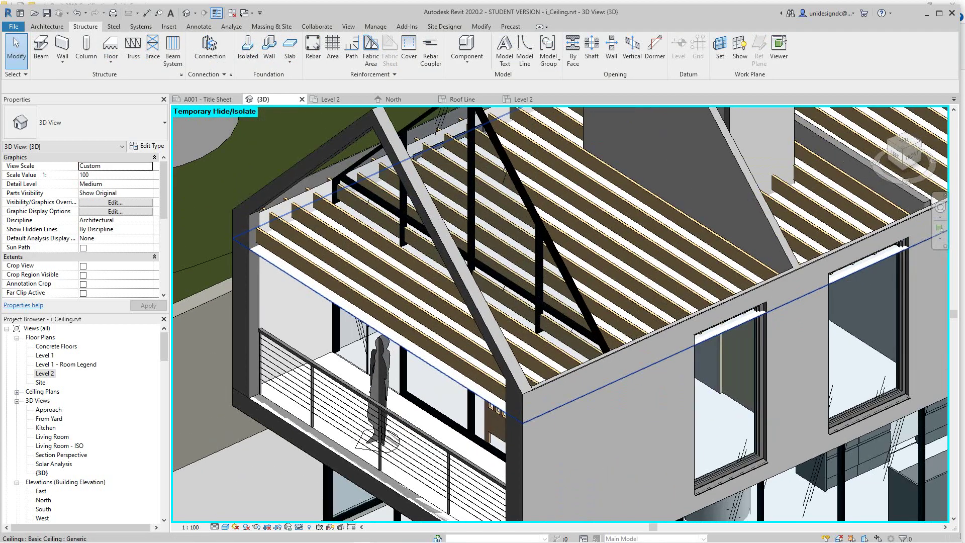
pyautogui.scroll(-5, 380, 345)
pyautogui.scroll(-2, 483, 282)
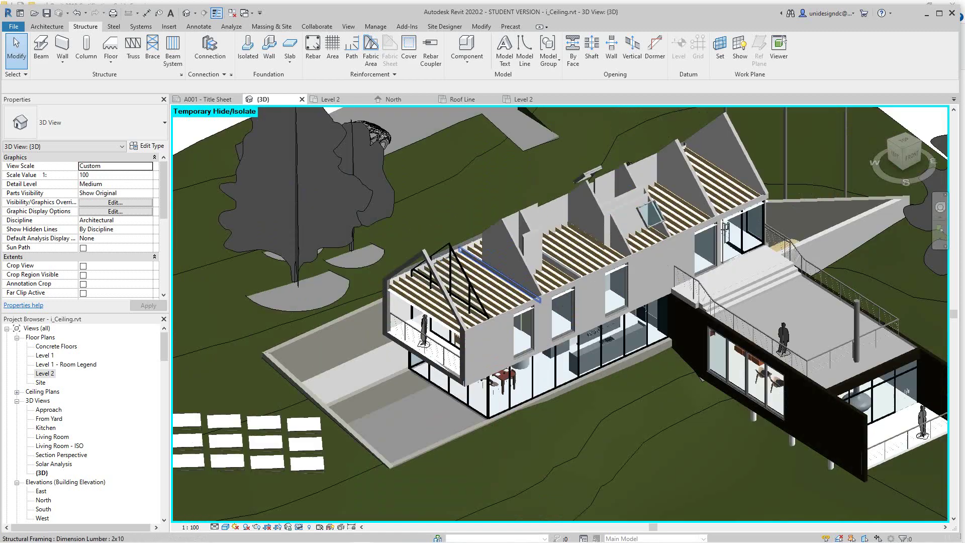
pyautogui.moveTo(482, 282); pyautogui.dragTo(510, 262, button='middle')
pyautogui.keyDown('shift'); pyautogui.moveTo(352, 340); pyautogui.dragTo(347, 337, button='middle'); pyautogui.keyUp('shift')
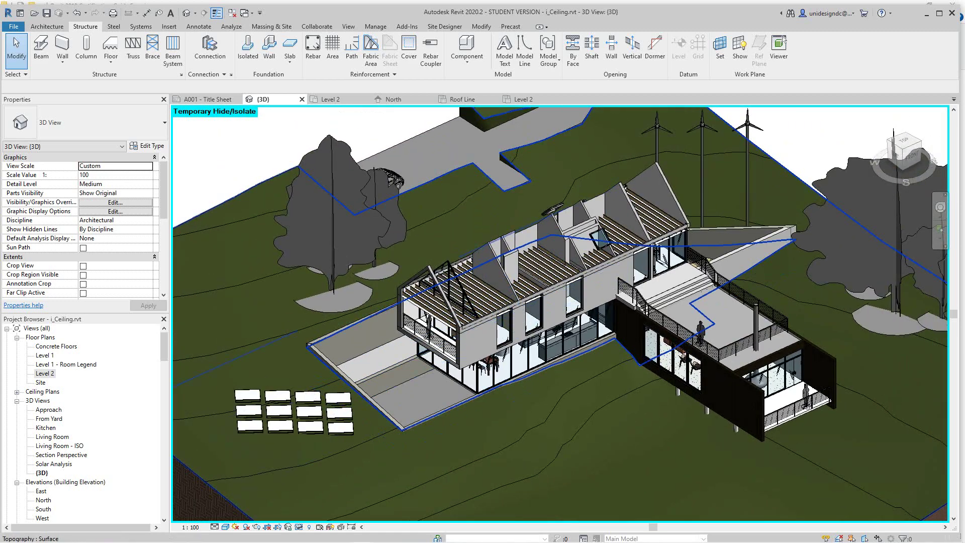
# Step: Reset the temporary hide/isolate setting in the 3D view
pyautogui.click(299, 527)
pyautogui.click(345, 516)
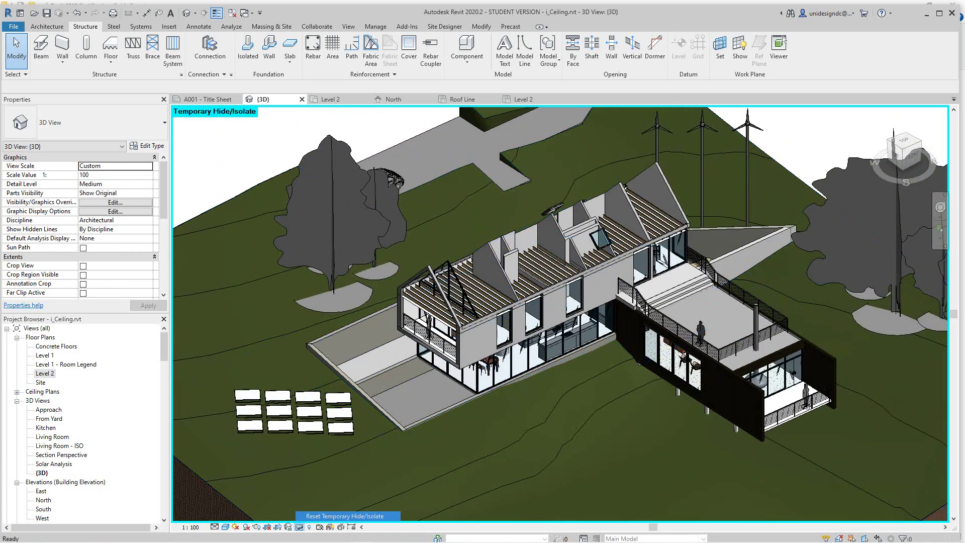
pyautogui.scroll(1, 505, 259)
pyautogui.moveTo(506, 259); pyautogui.dragTo(468, 308, button='middle')
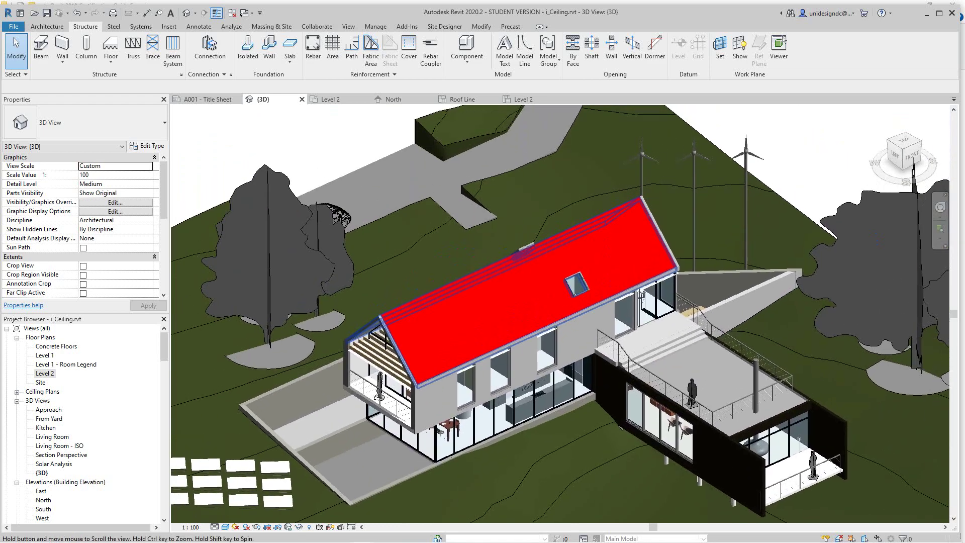
# Step: Duplicate the pitched roof's type under the name "SG Metal Panels roof w/ insul"
pyautogui.scroll(3, 407, 347)
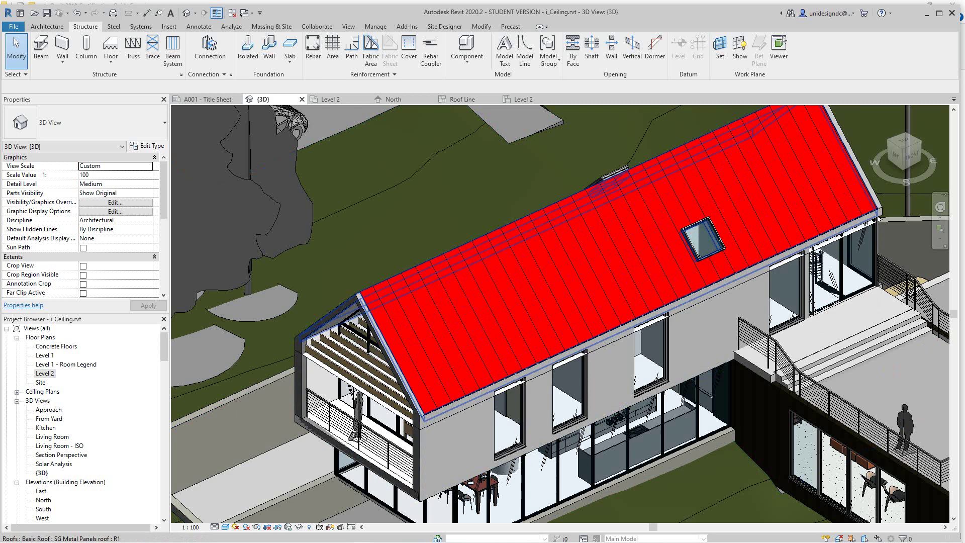
pyautogui.click(433, 384)
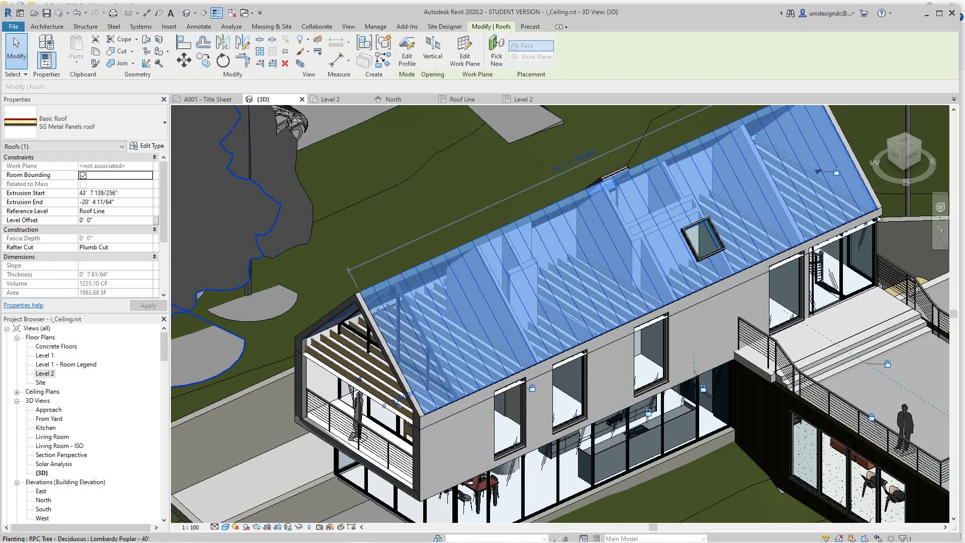
pyautogui.click(147, 146)
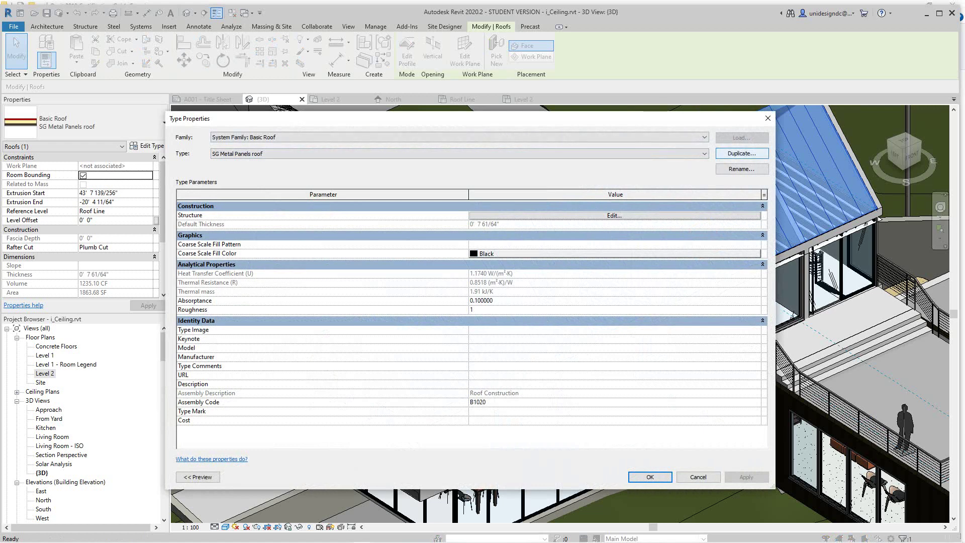
pyautogui.click(742, 153)
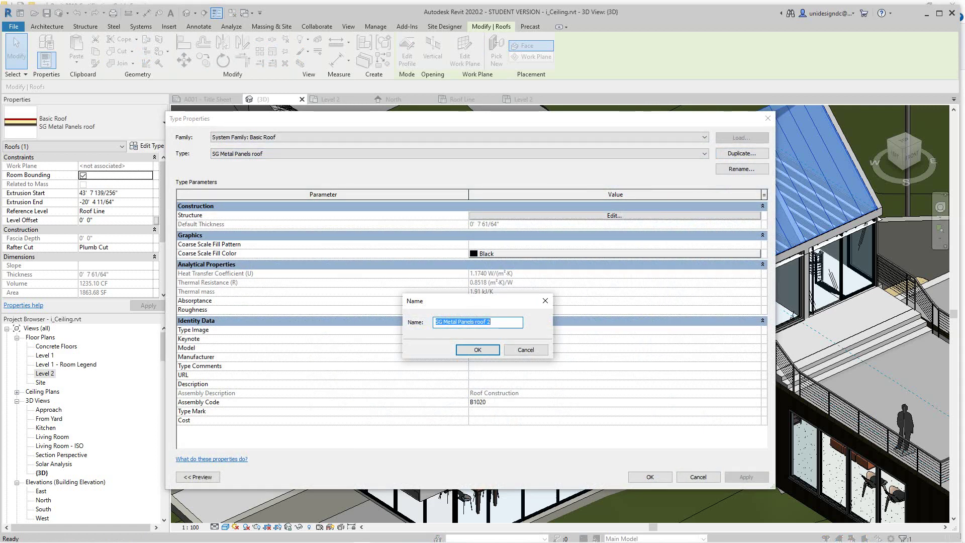
pyautogui.press('End')
pyautogui.hotkey('shift', 'Left')
pyautogui.write('w')
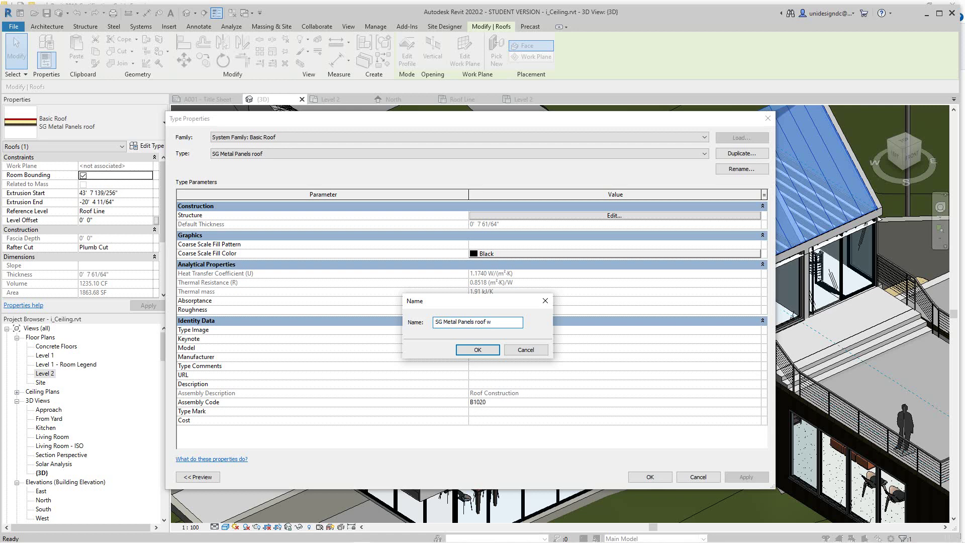
pyautogui.write('/ insulk')
pyautogui.click(477, 349)
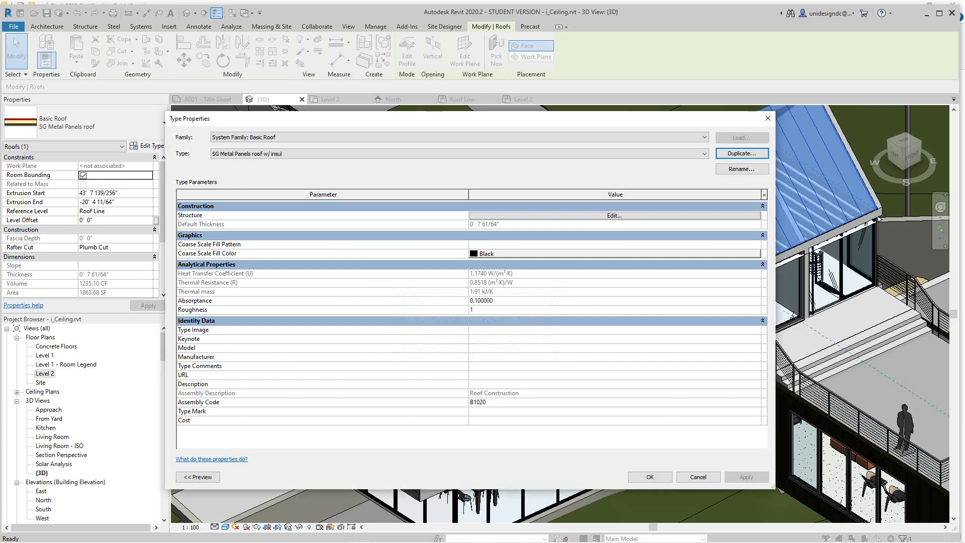
# Step: Show the roof assembly's section preview and insert a new structure layer within the core, directly below the Softwood, Lumber layer
pyautogui.click(615, 215)
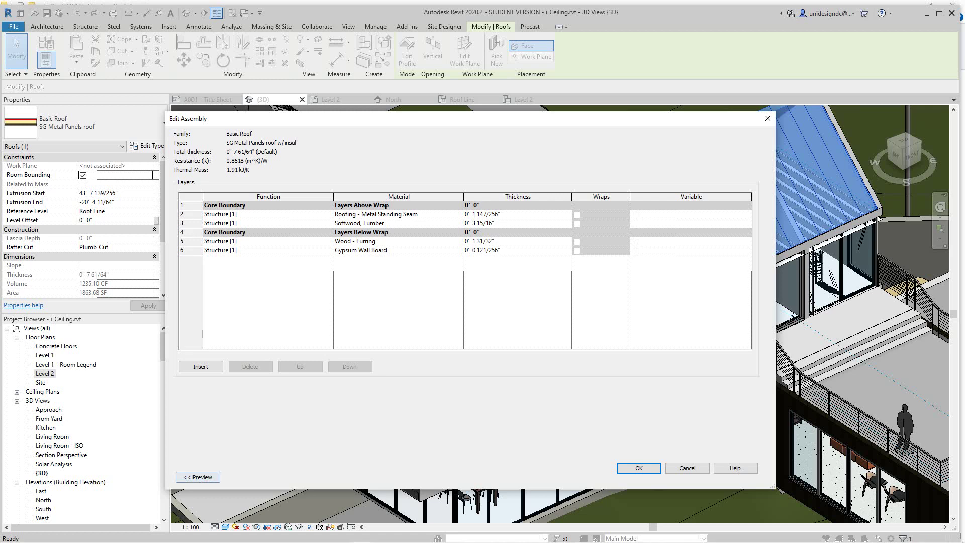
pyautogui.click(197, 477)
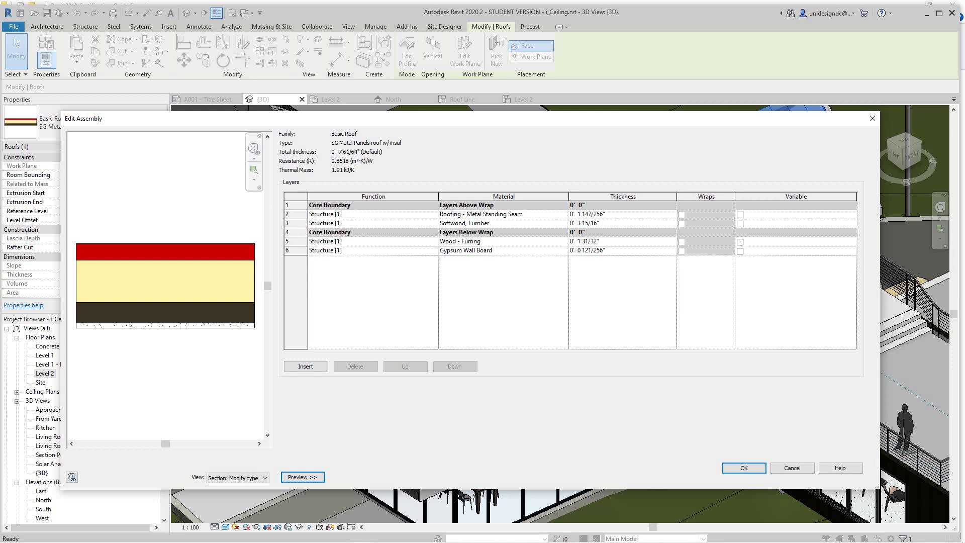
pyautogui.click(305, 366)
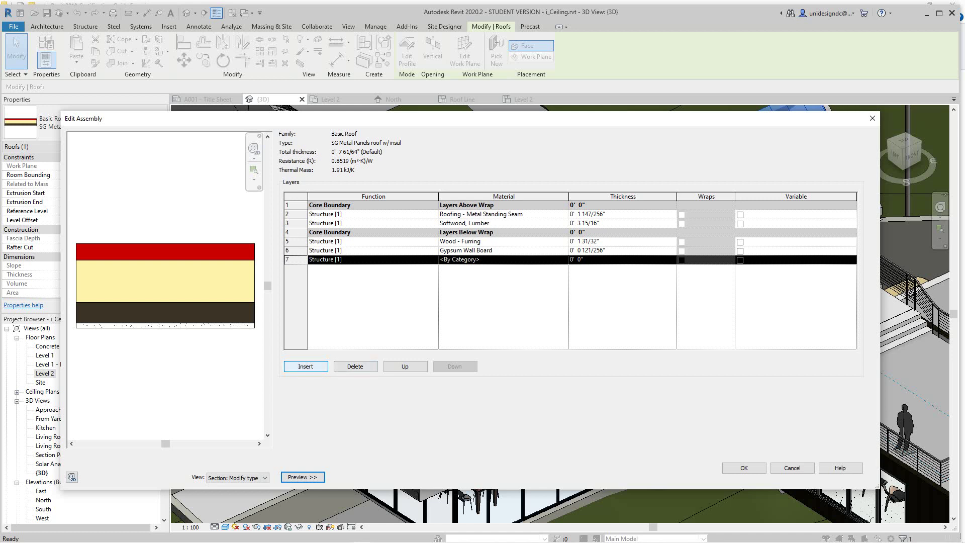
pyautogui.click(405, 367)
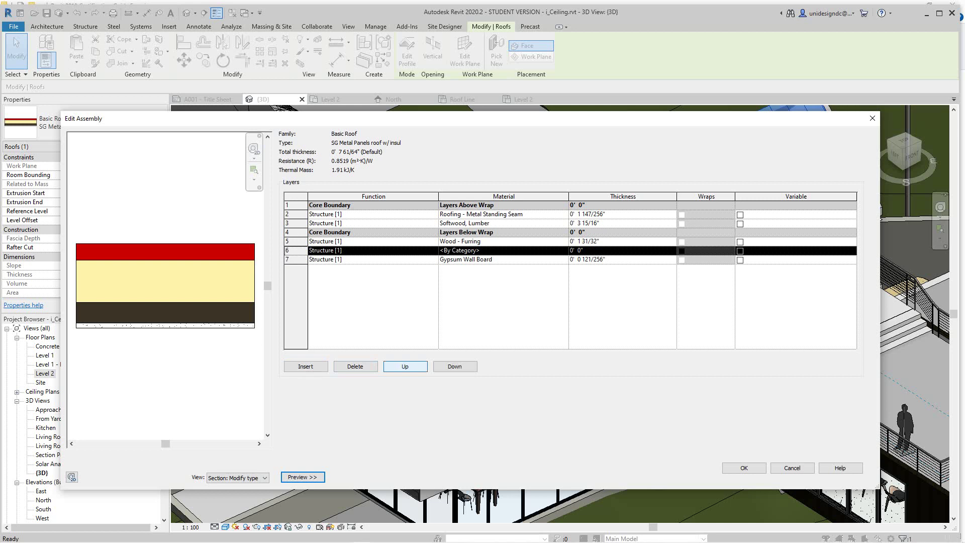
pyautogui.click(405, 366)
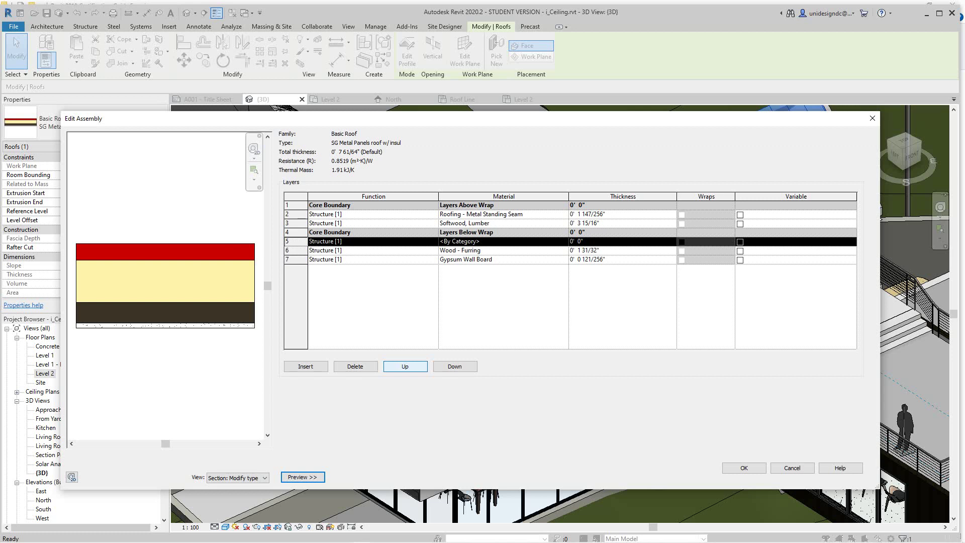
pyautogui.click(406, 367)
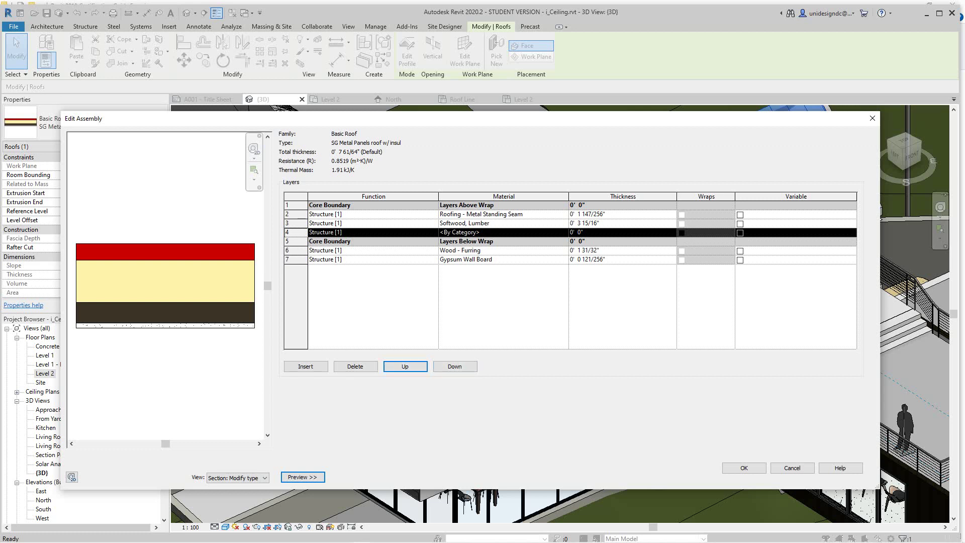
# Step: Assign the Rigid insulation material to the new structure layer below Softwood, Lumber
pyautogui.click(503, 232)
pyautogui.click(579, 233)
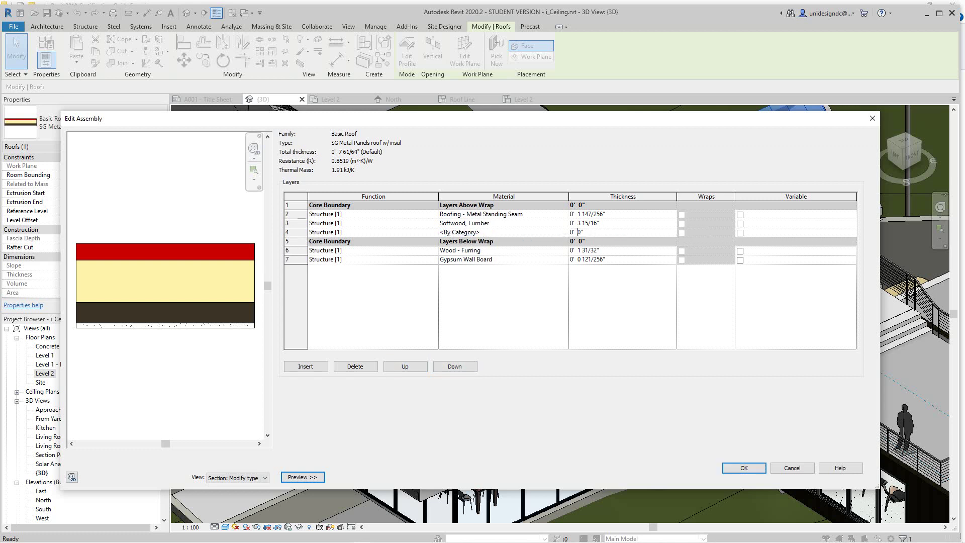
pyautogui.click(460, 232)
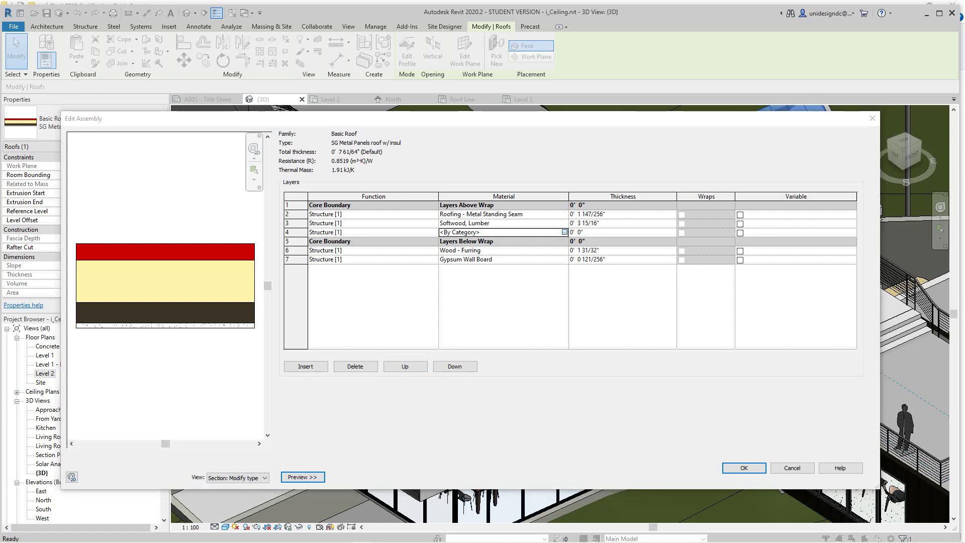
pyautogui.click(564, 232)
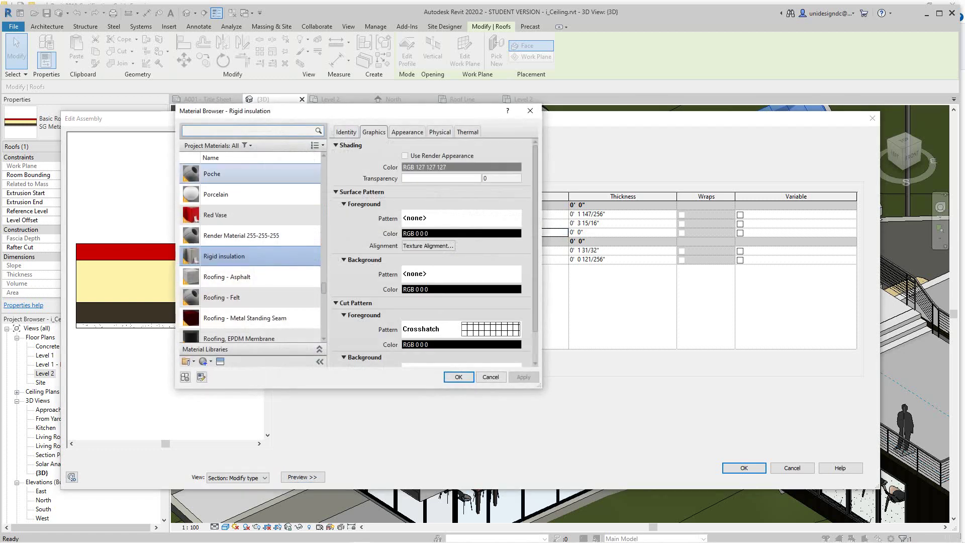
pyautogui.scroll(-1, 251, 330)
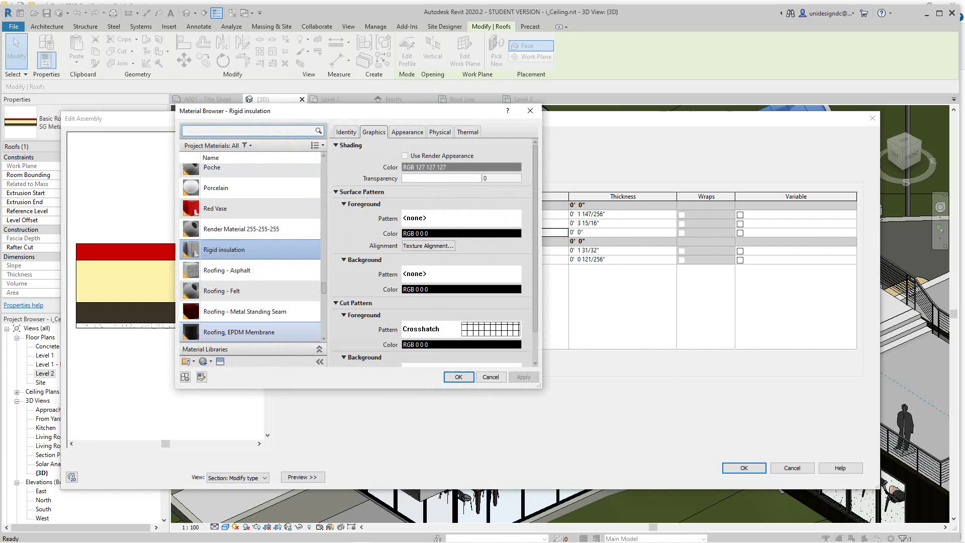
pyautogui.click(249, 250)
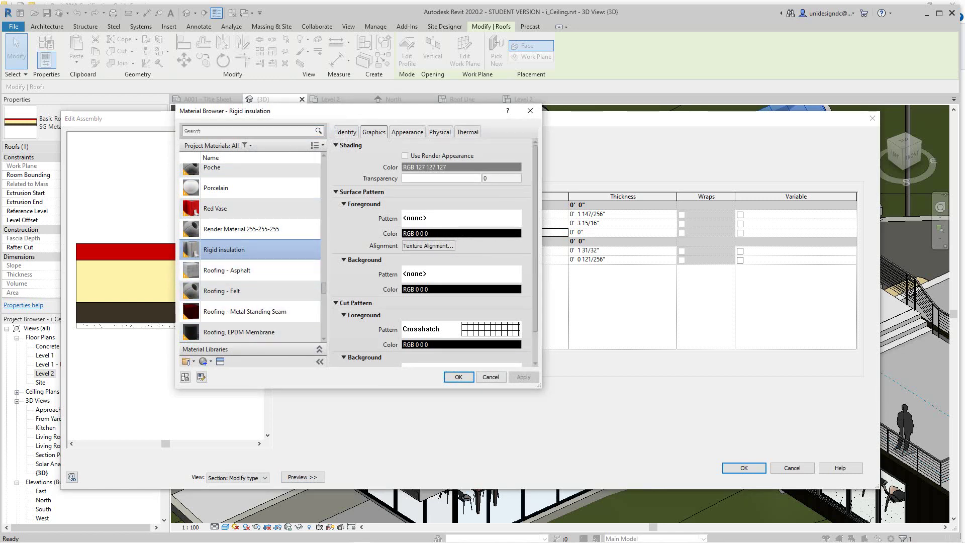
pyautogui.click(458, 376)
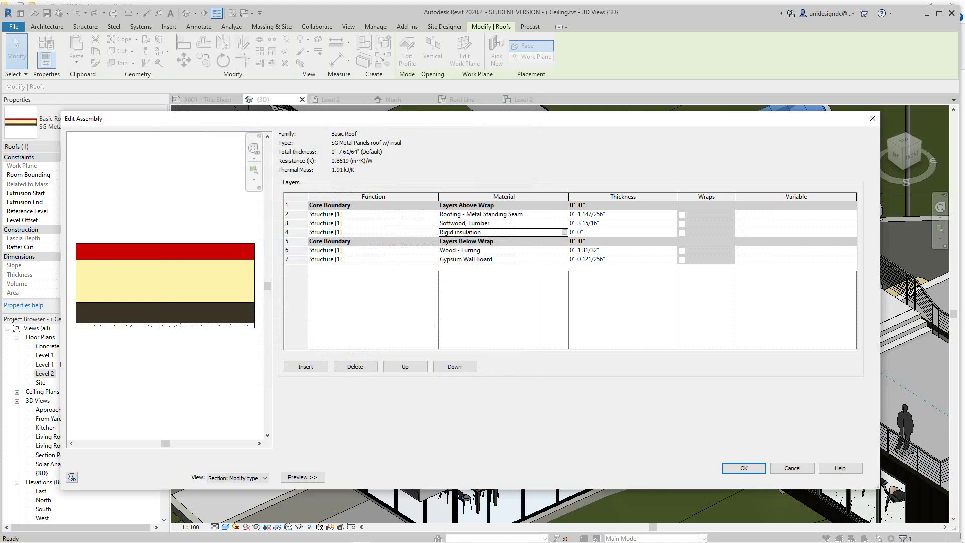
# Step: Set the Rigid insulation layer's thickness to 4" and apply the edited assembly to the pitched roof's type
pyautogui.click(579, 232)
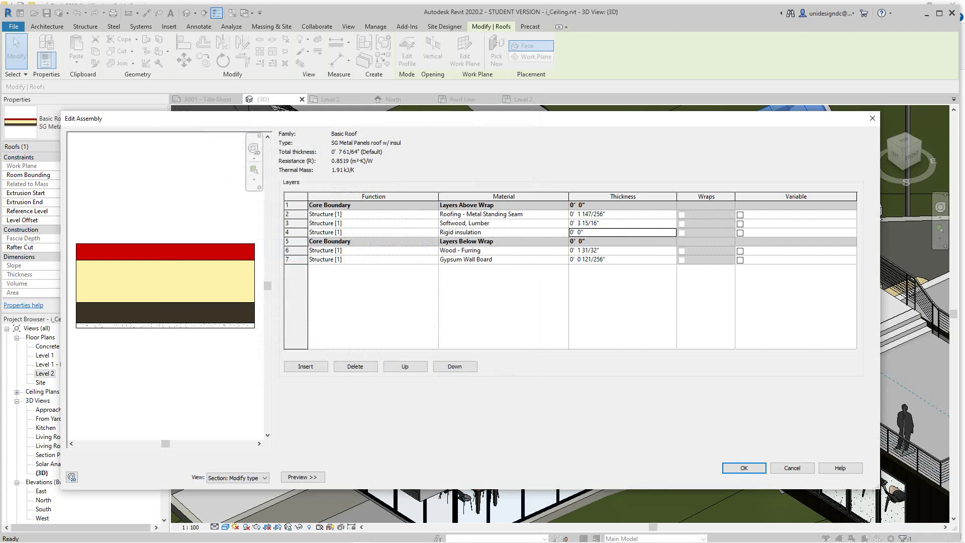
pyautogui.doubleClick(579, 232)
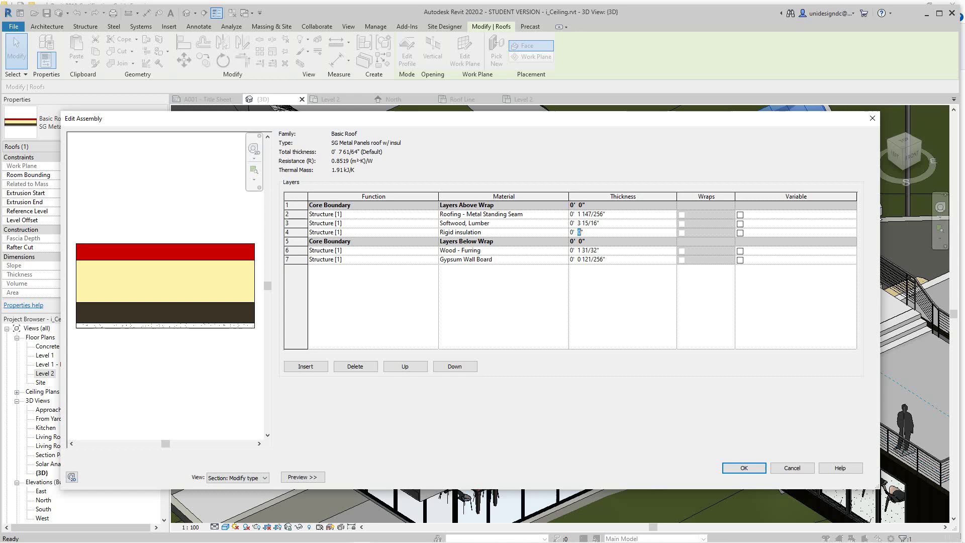
pyautogui.write('4')
pyautogui.click(744, 468)
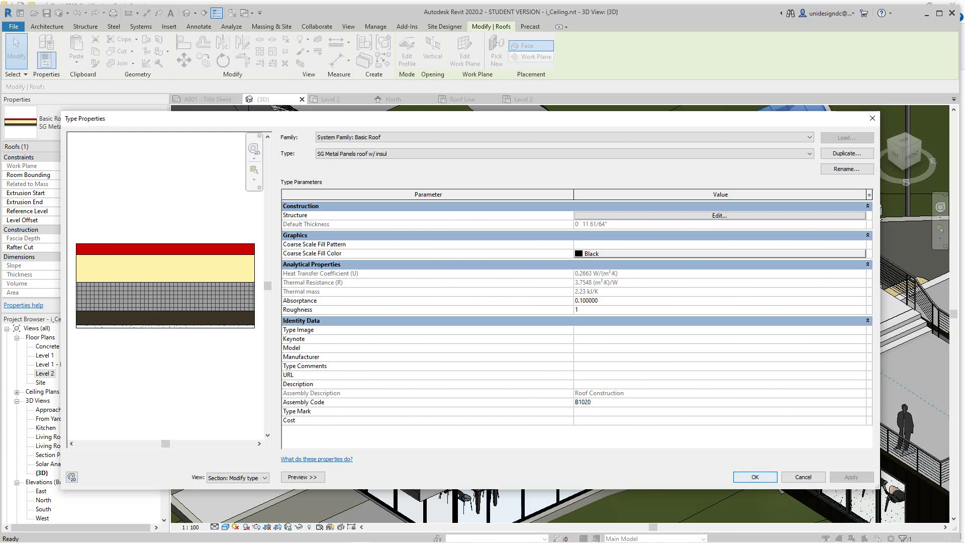
pyautogui.click(756, 476)
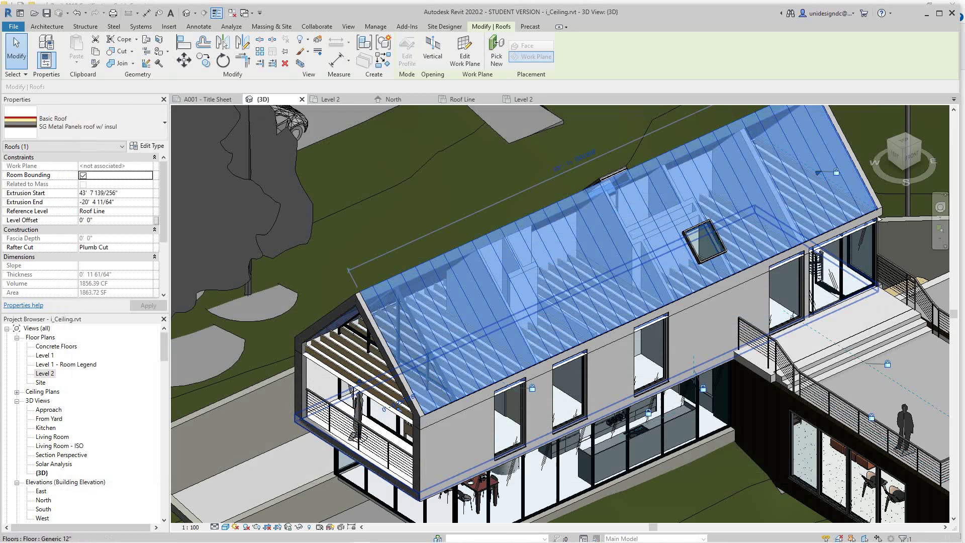
# Step: Reselect the pitched roof and review its type properties, section preview and assembly layers without making changes
pyautogui.scroll(1, 289, 336)
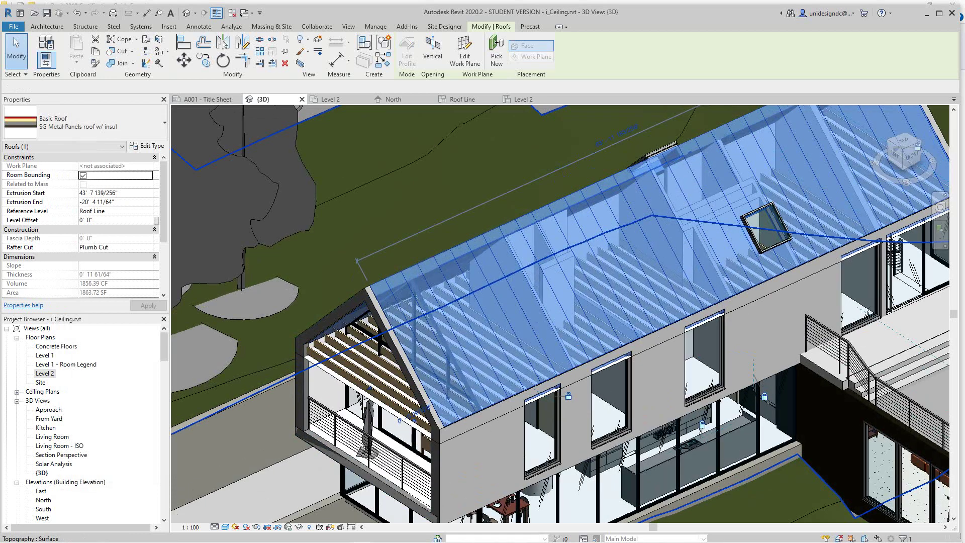
pyautogui.click(289, 336)
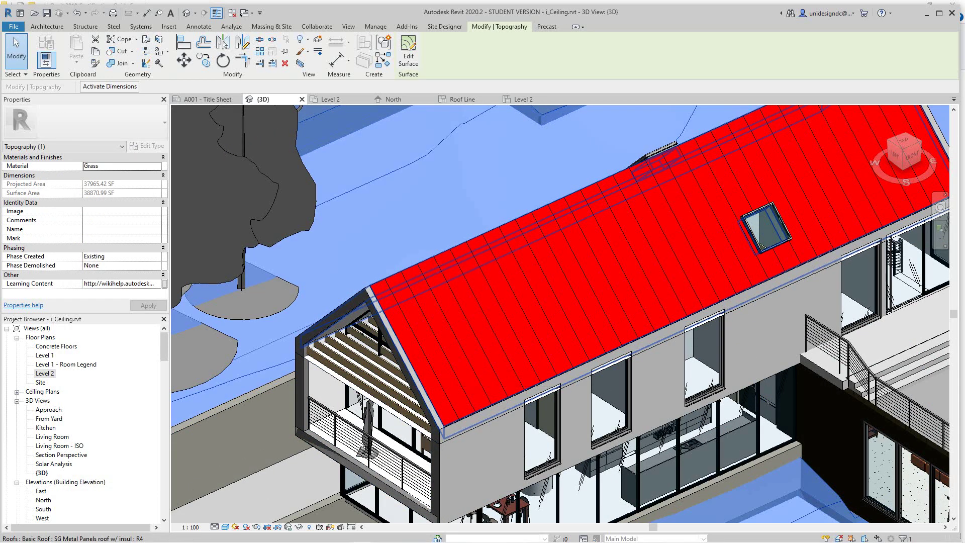
pyautogui.click(423, 346)
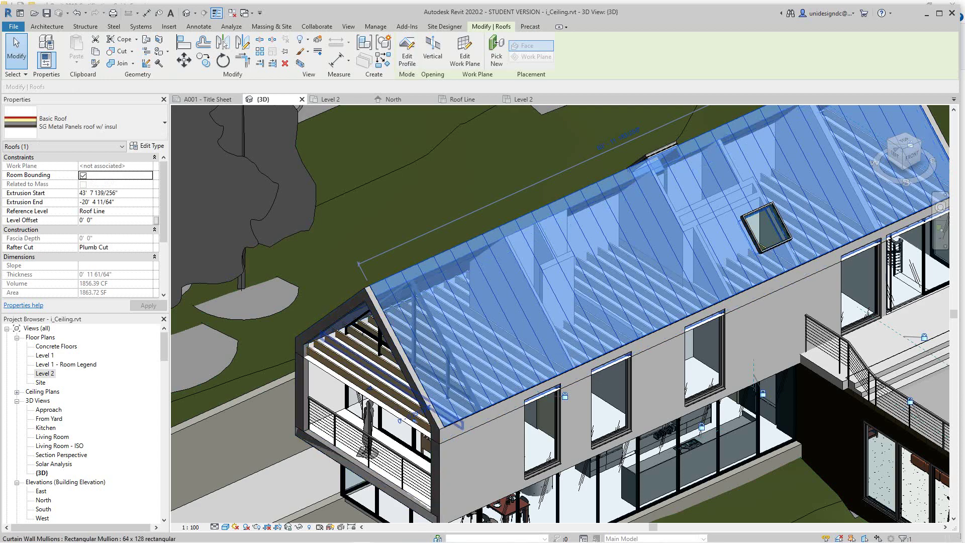
pyautogui.click(146, 146)
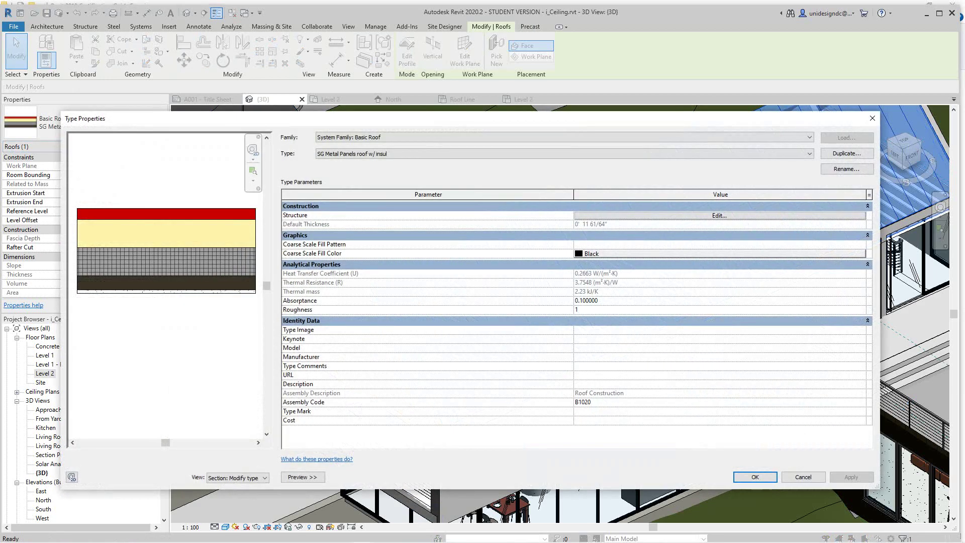
pyautogui.click(237, 477)
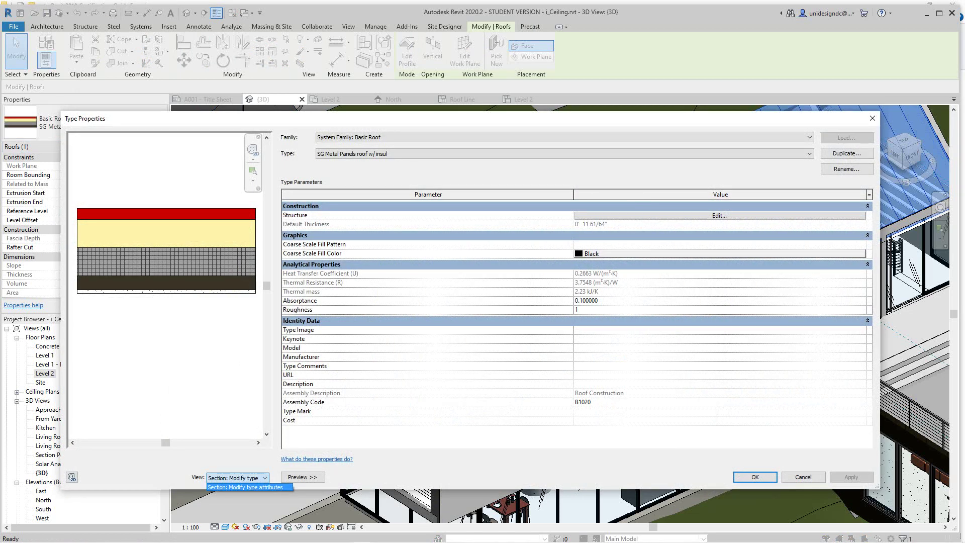
pyautogui.press('Escape')
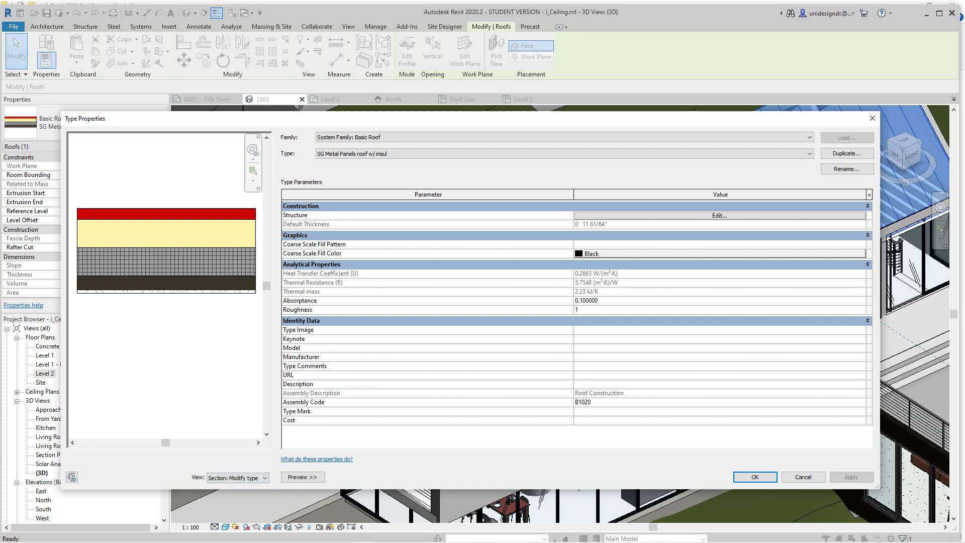
pyautogui.click(719, 215)
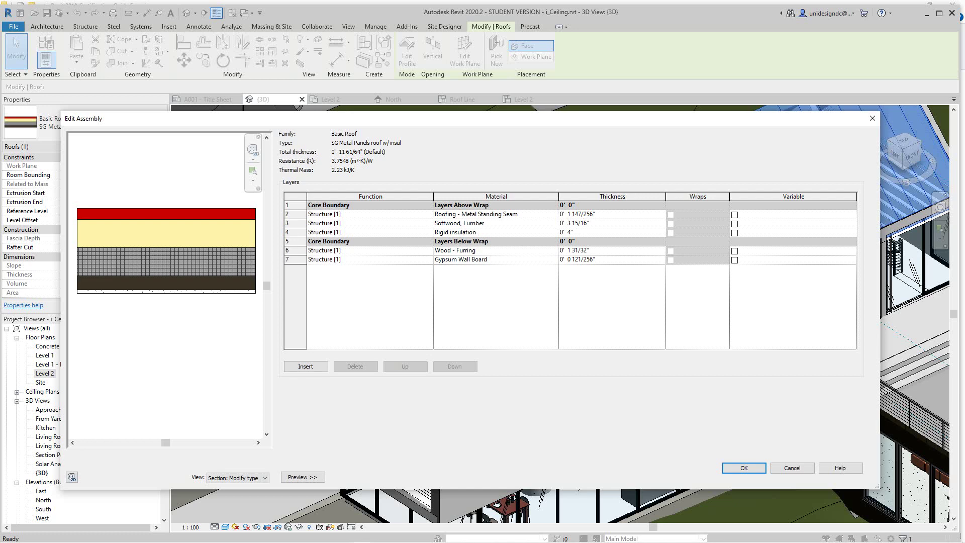
pyautogui.click(872, 118)
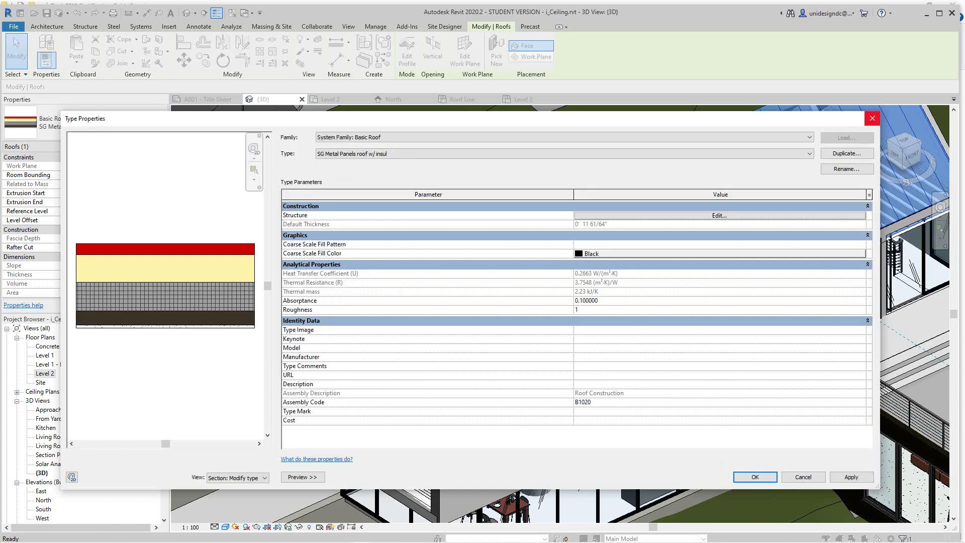
pyautogui.click(873, 118)
# Step: Examine the roof's gable end with its exposed beams and truss in the 3D view, and clear the roof selection
pyautogui.scroll(-1, 477, 327)
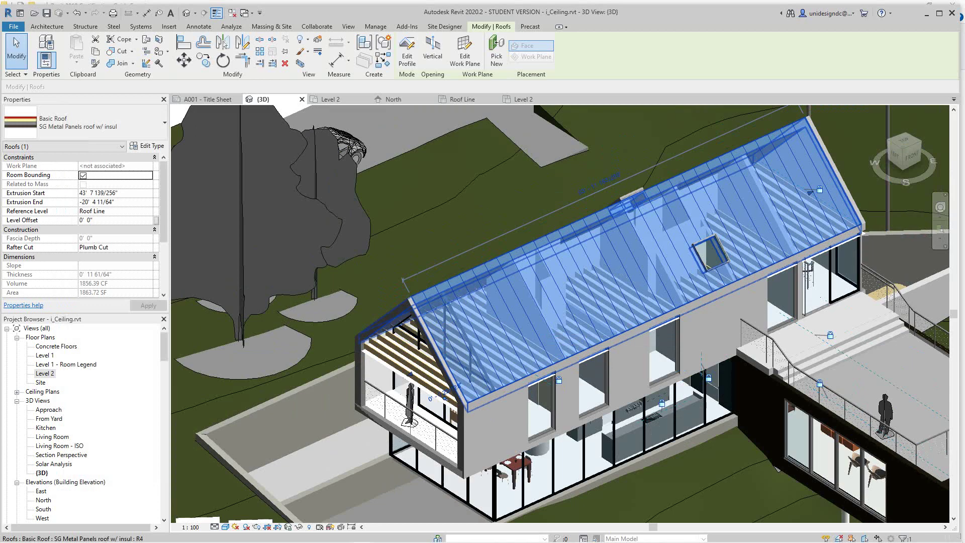
pyautogui.scroll(2, 476, 327)
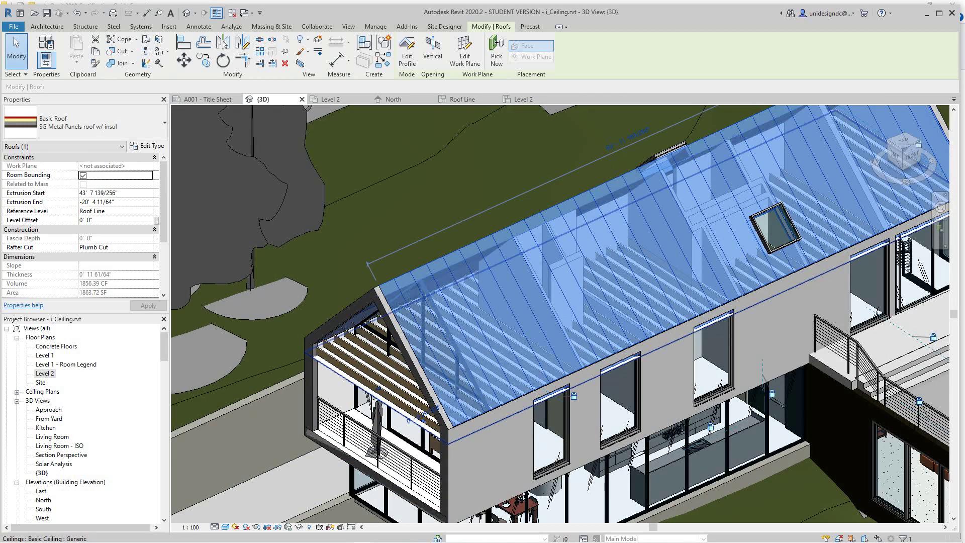
pyautogui.scroll(2, 430, 326)
pyautogui.scroll(3, 497, 303)
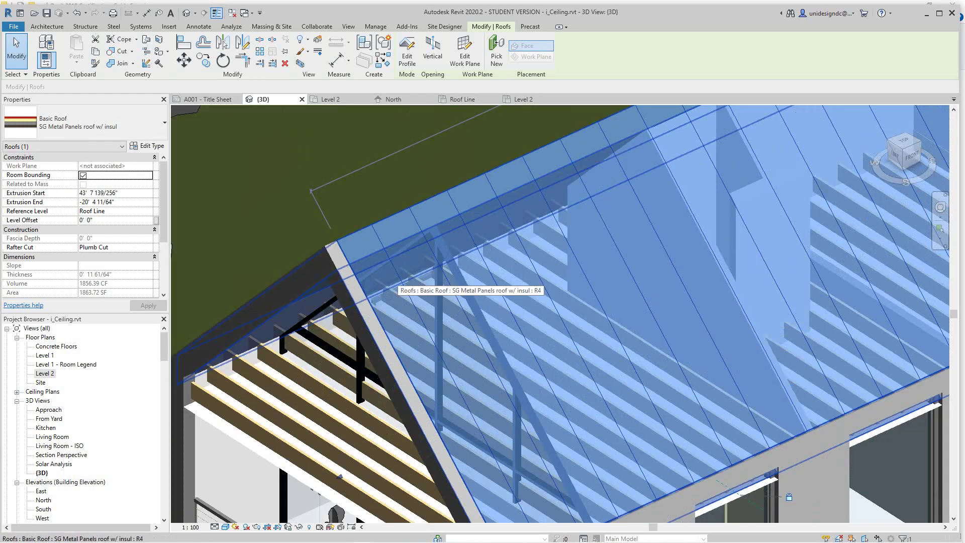
pyautogui.scroll(-2, 328, 362)
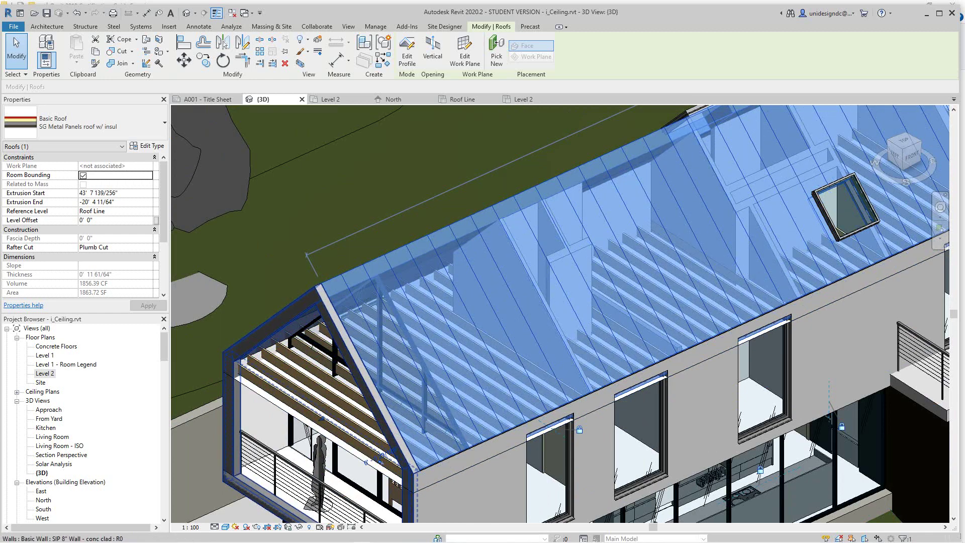
pyautogui.scroll(-3, 561, 314)
pyautogui.scroll(3, 296, 410)
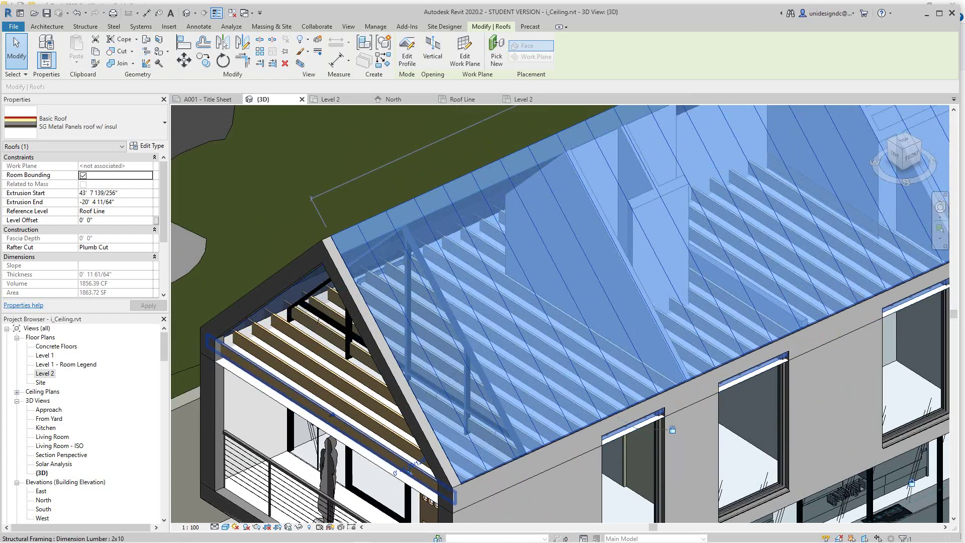
pyautogui.scroll(-5, 406, 383)
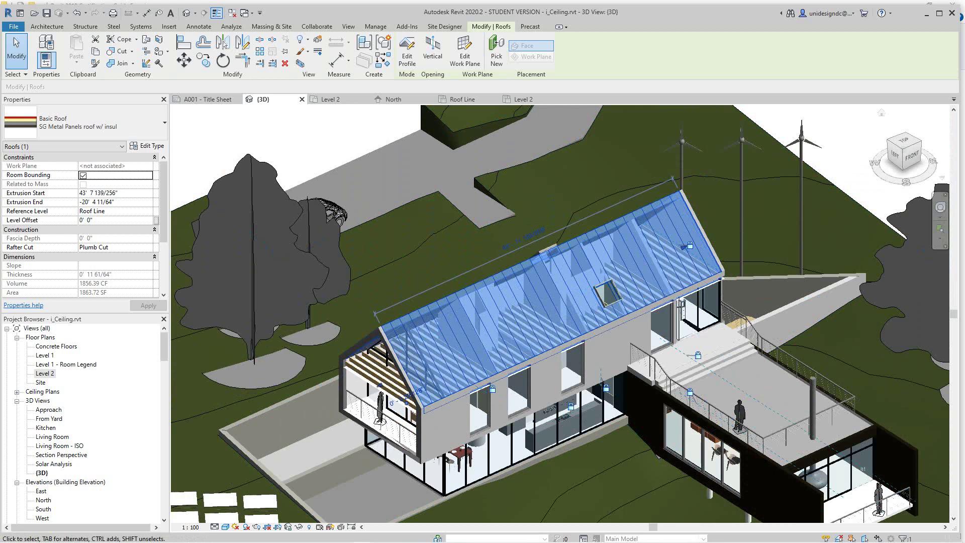
pyautogui.press('Escape')
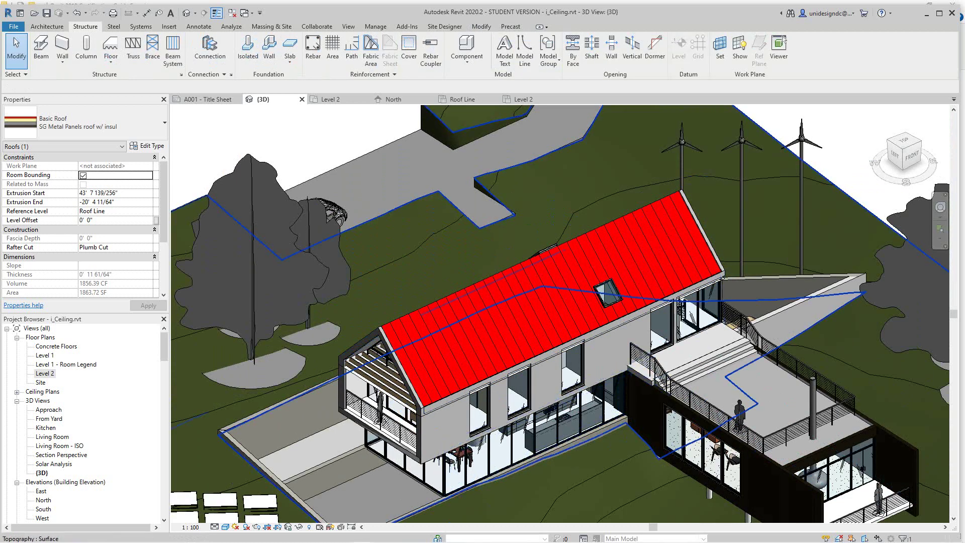
pyautogui.moveTo(343, 536)
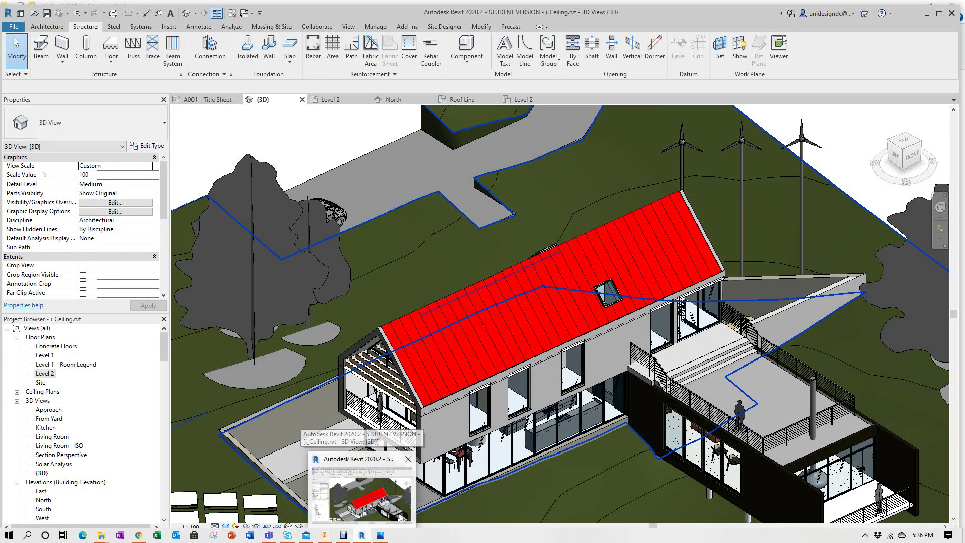
pyautogui.click(343, 535)
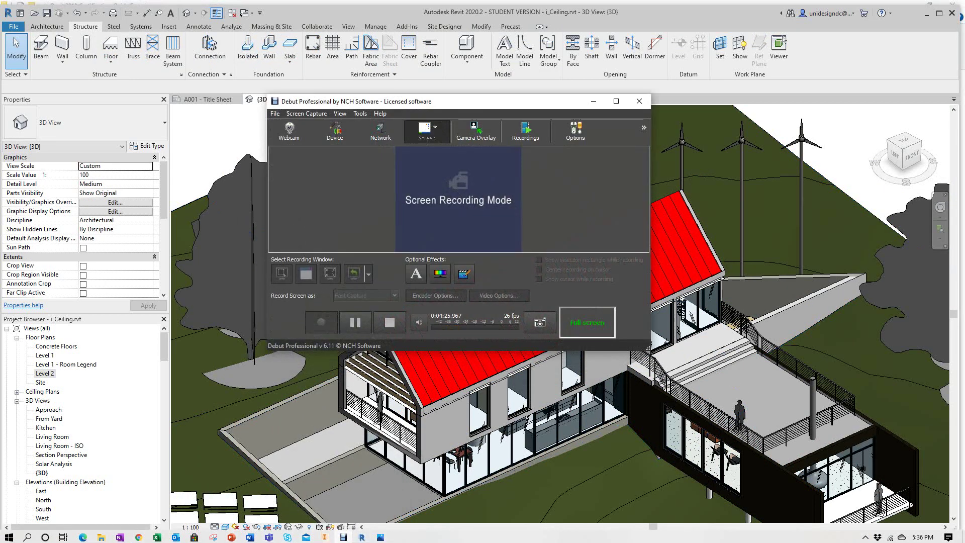